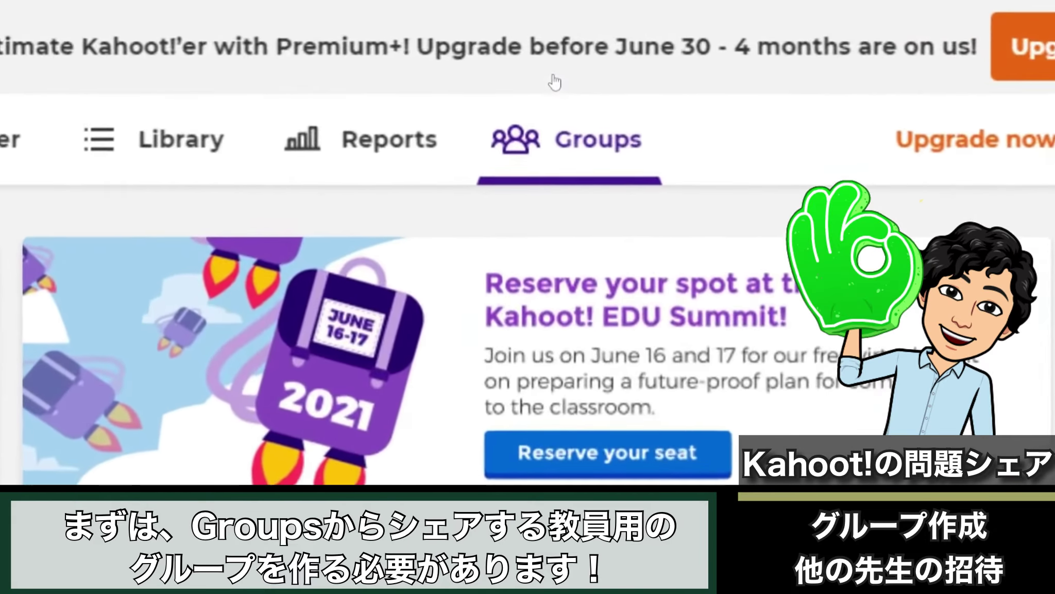
- Create a new group named "otameshi" without a description
click(577, 128)
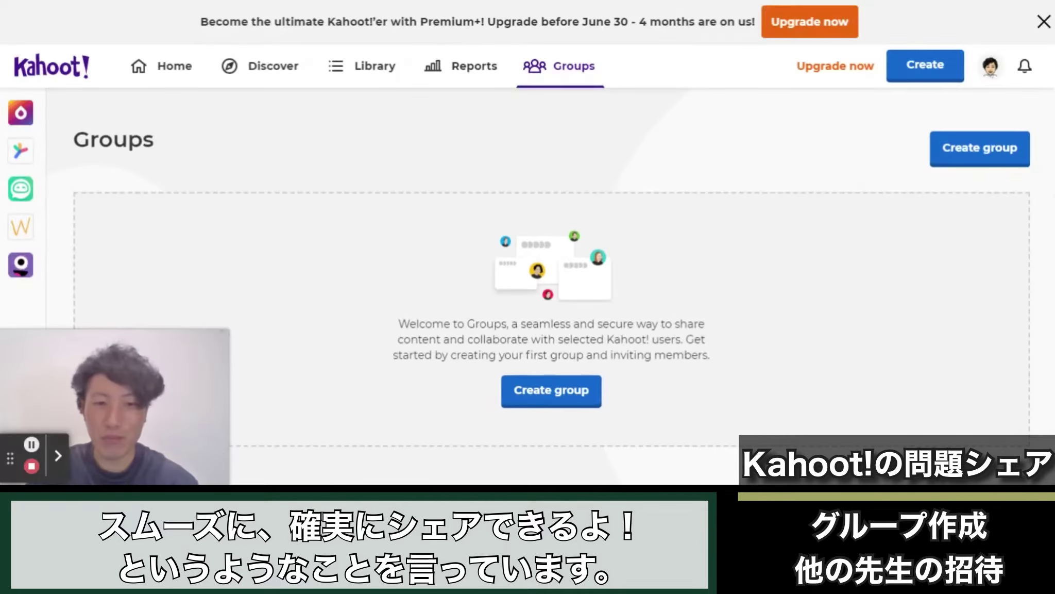
click(556, 392)
text(otameshi)
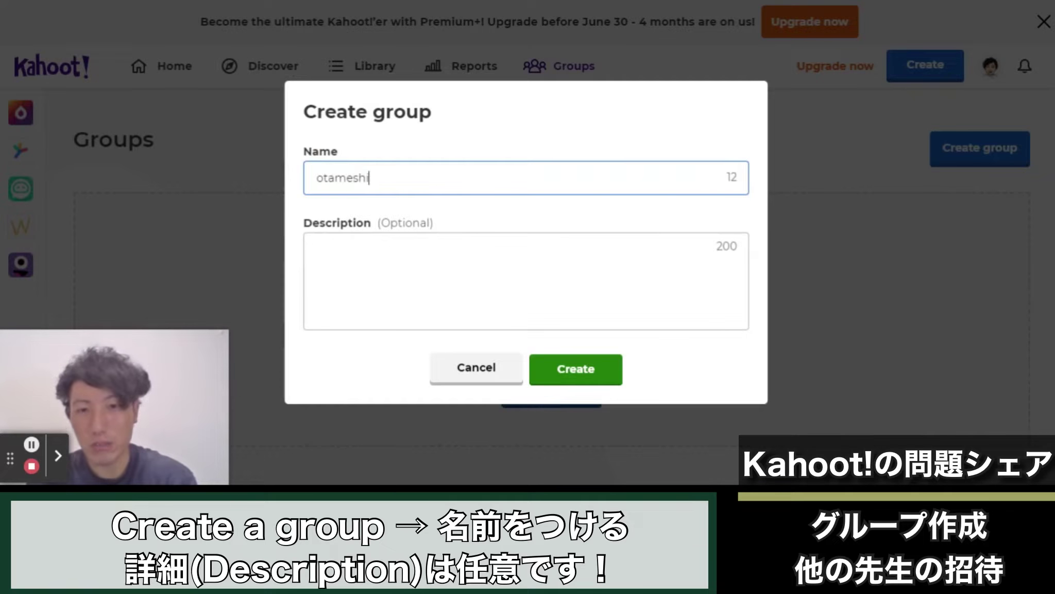
key(Return)
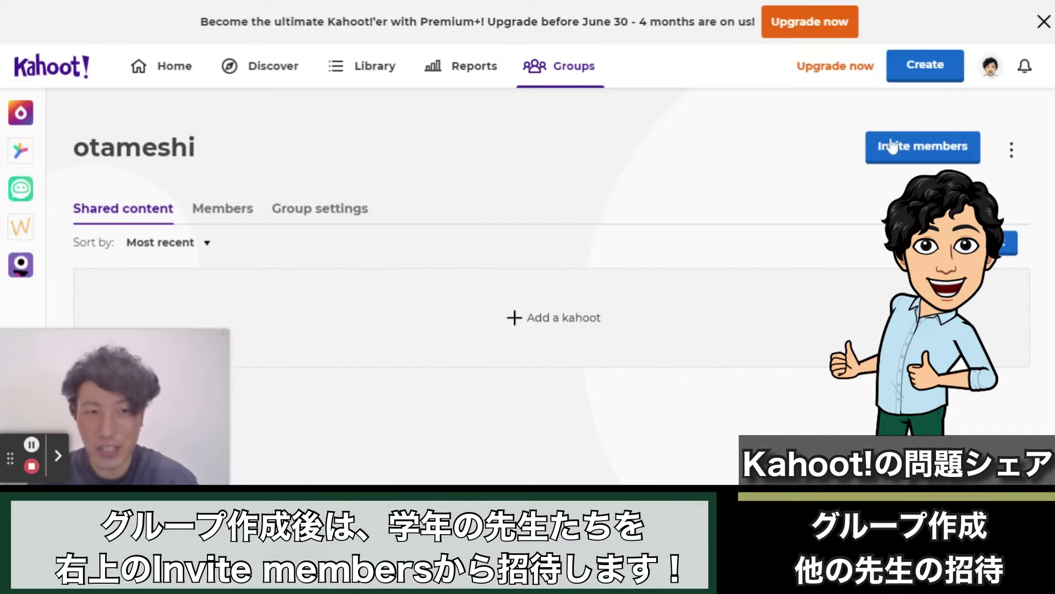
- View the otameshi group's member search and its email invitation form, and close them without sending an invite
click(922, 152)
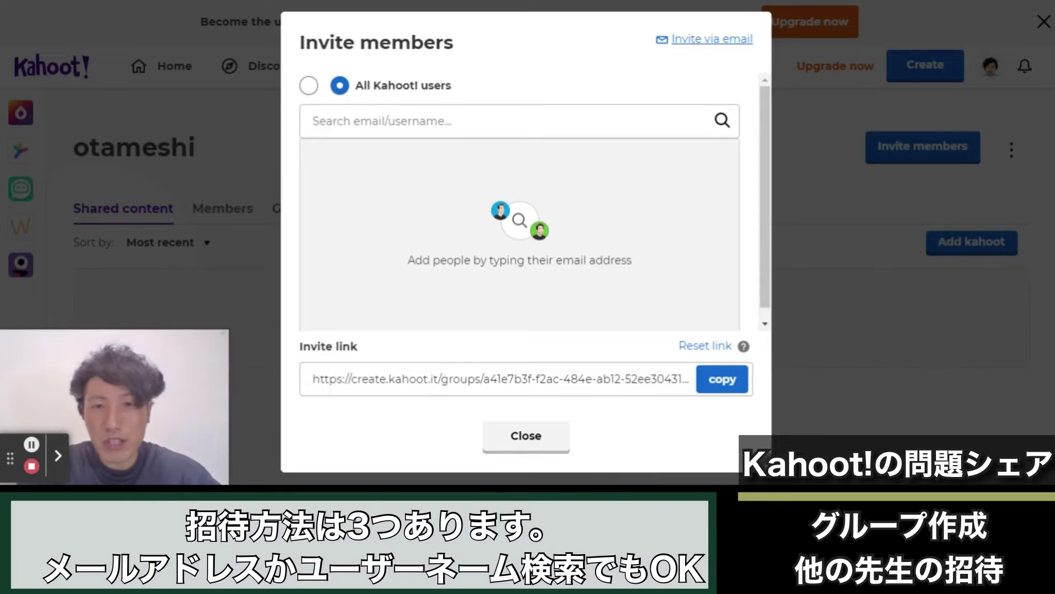
click(584, 120)
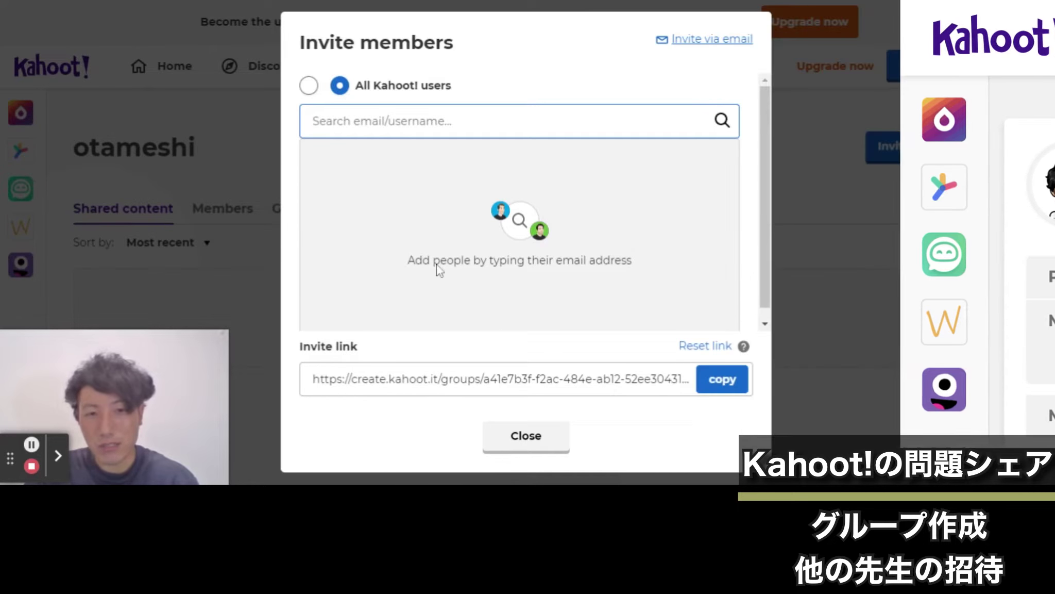
click(711, 45)
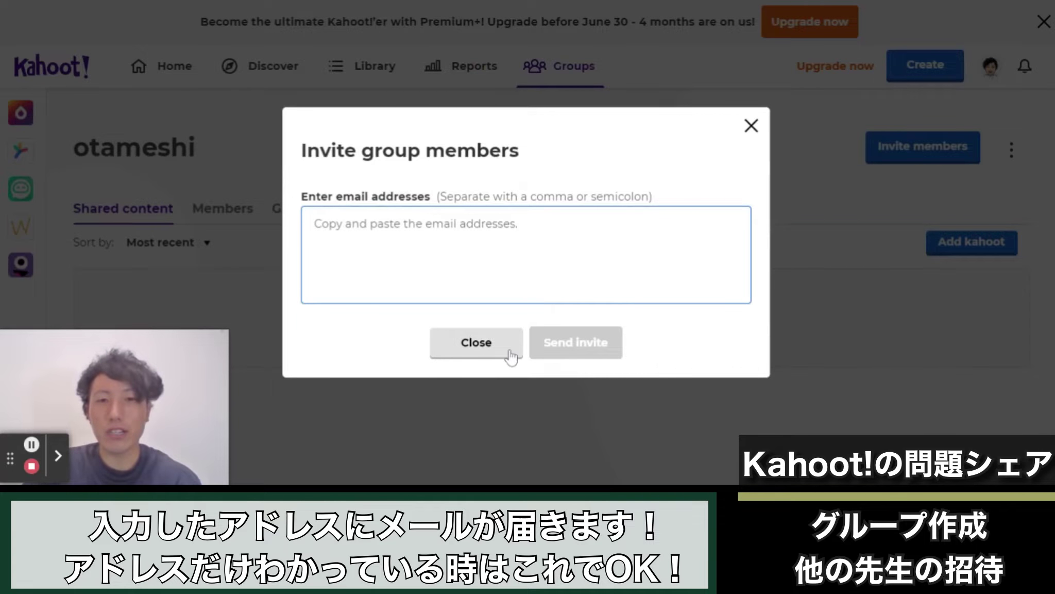
click(475, 343)
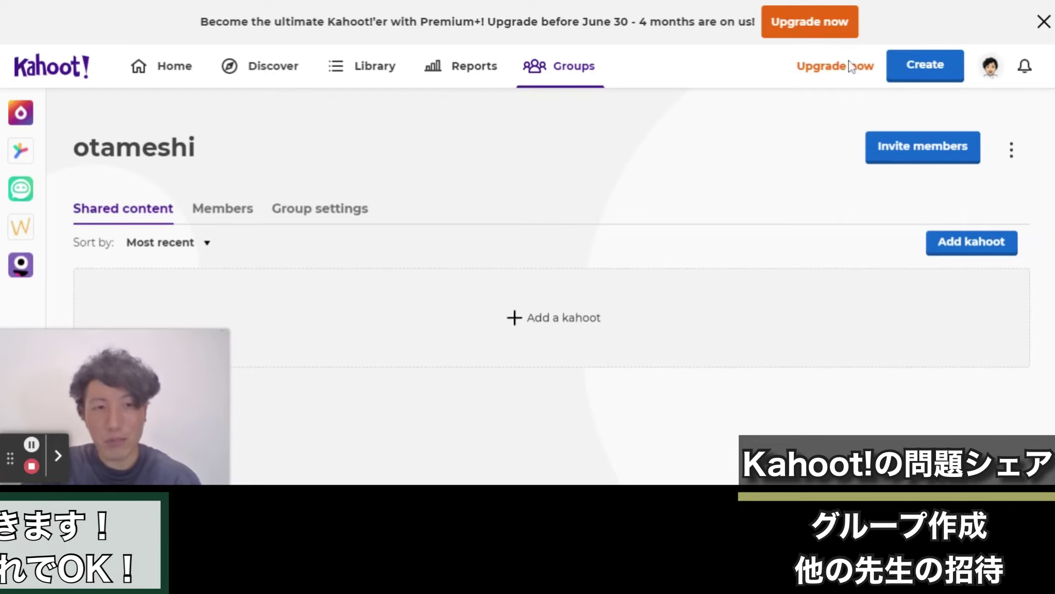
- Copy the otameshi group's invite link and close the invitation dialog
click(884, 138)
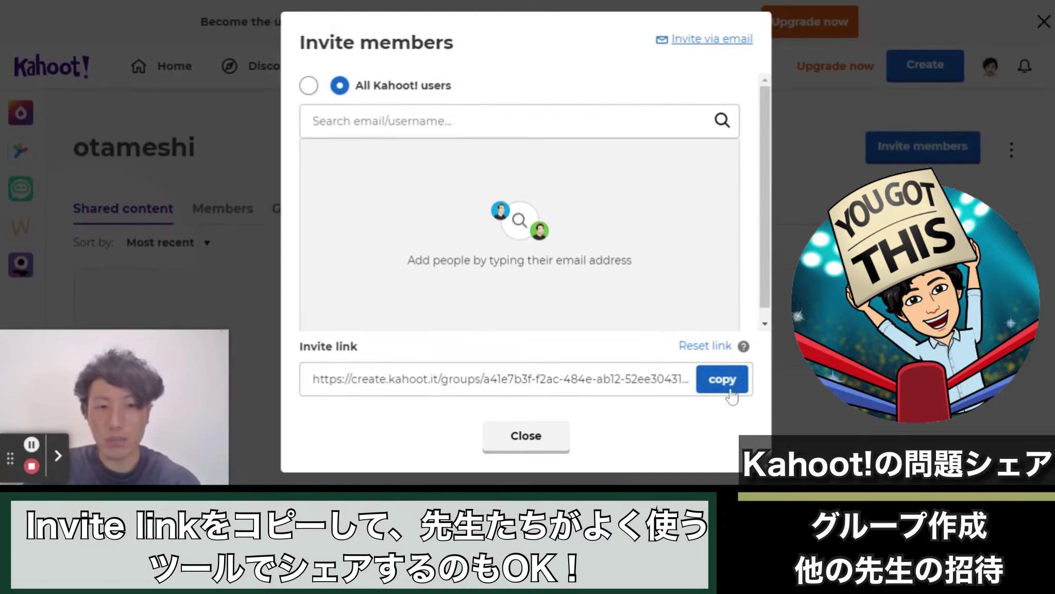
click(731, 394)
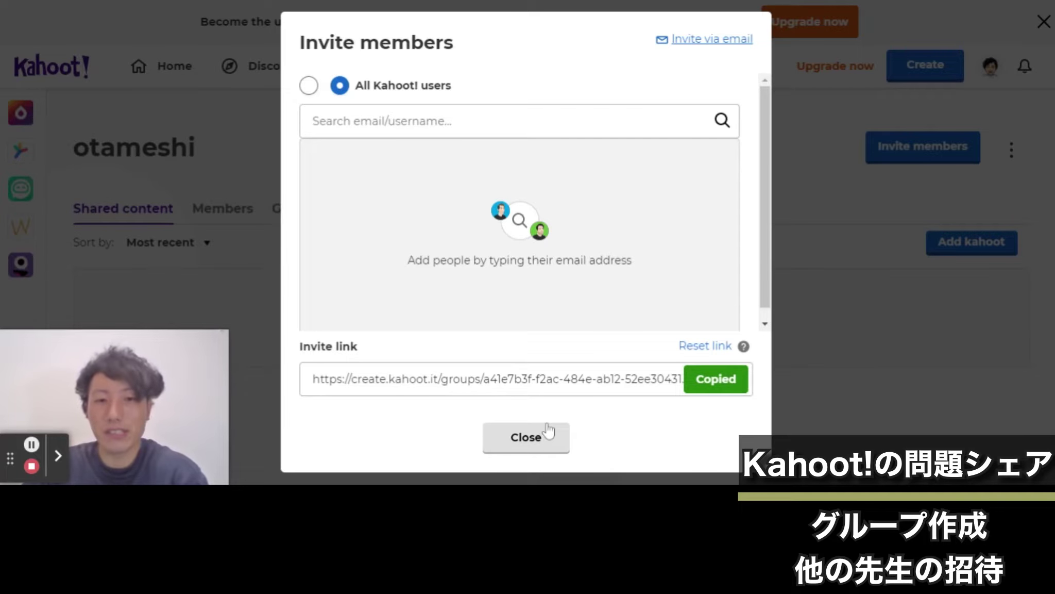
click(526, 438)
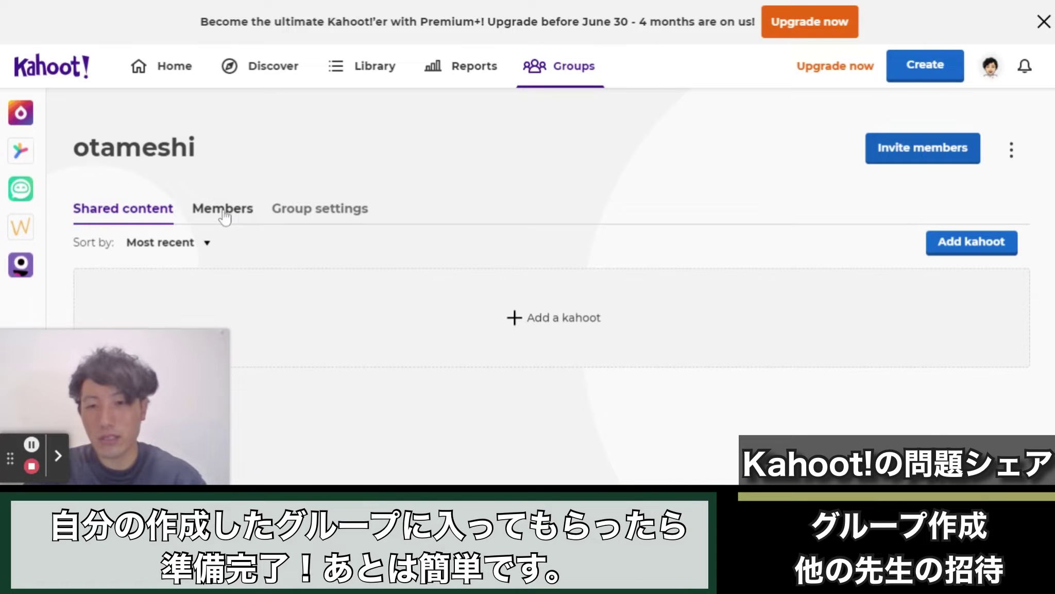
- Open the おためし クイズ kahoot from the library
click(408, 136)
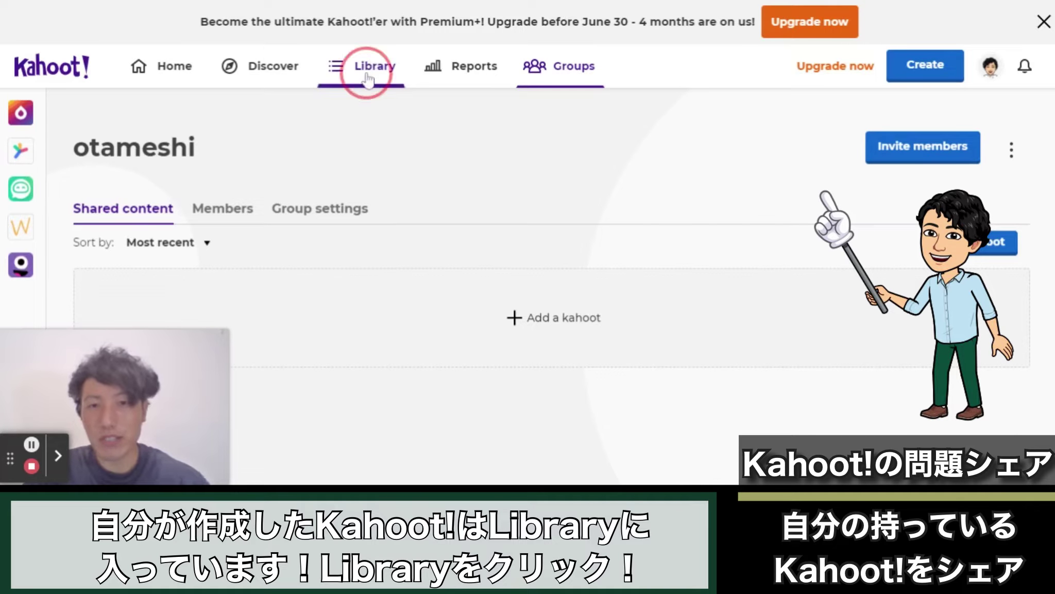
click(367, 74)
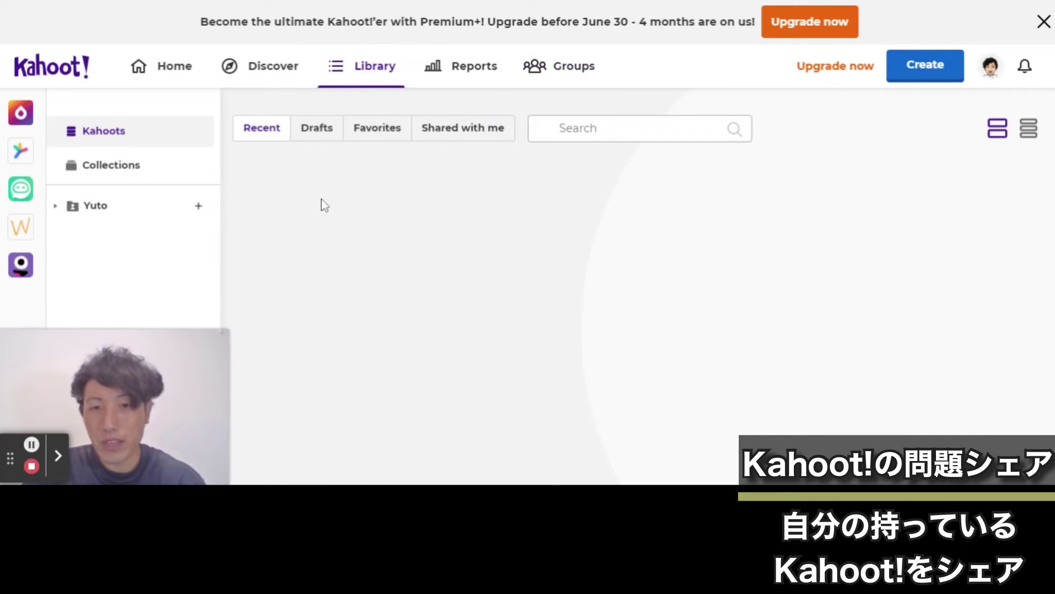
scroll(460, 291, down, 1)
scroll(460, 292, up, 1)
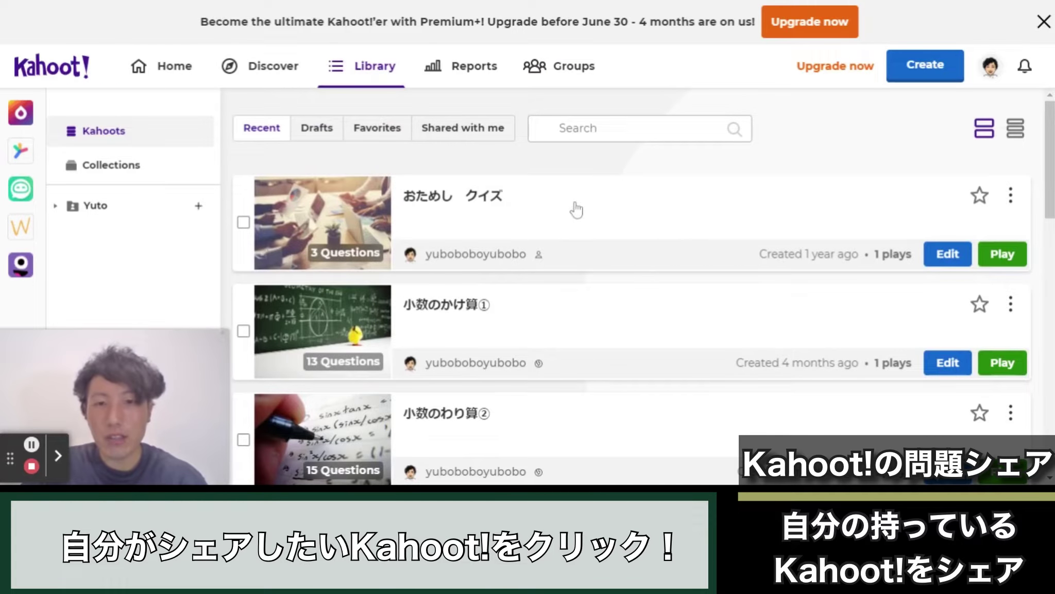
click(555, 201)
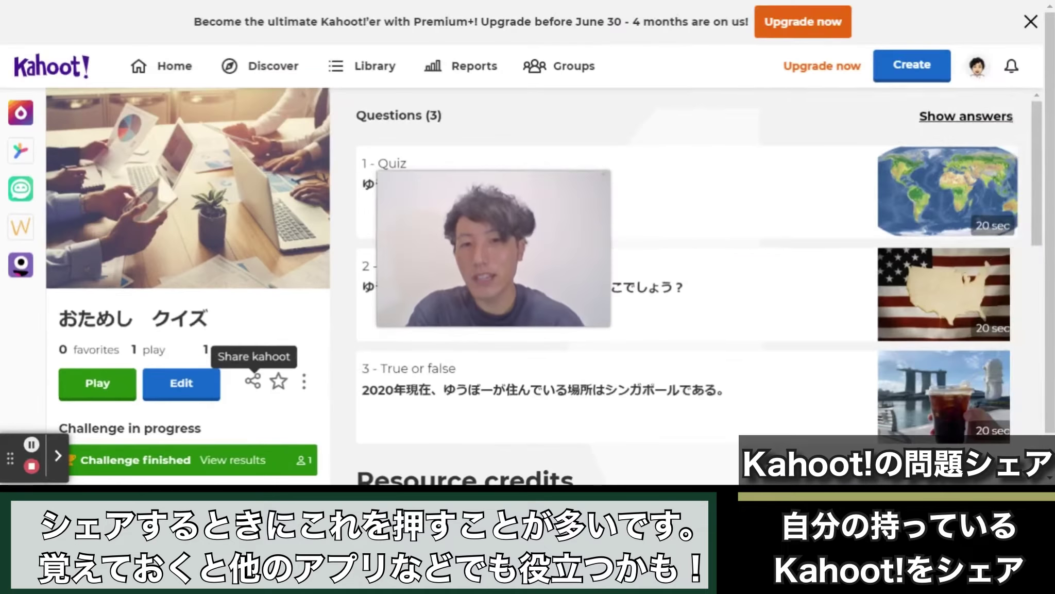
- Share the おためし クイズ kahoot with the group otameshi, found by searching for its name
click(253, 380)
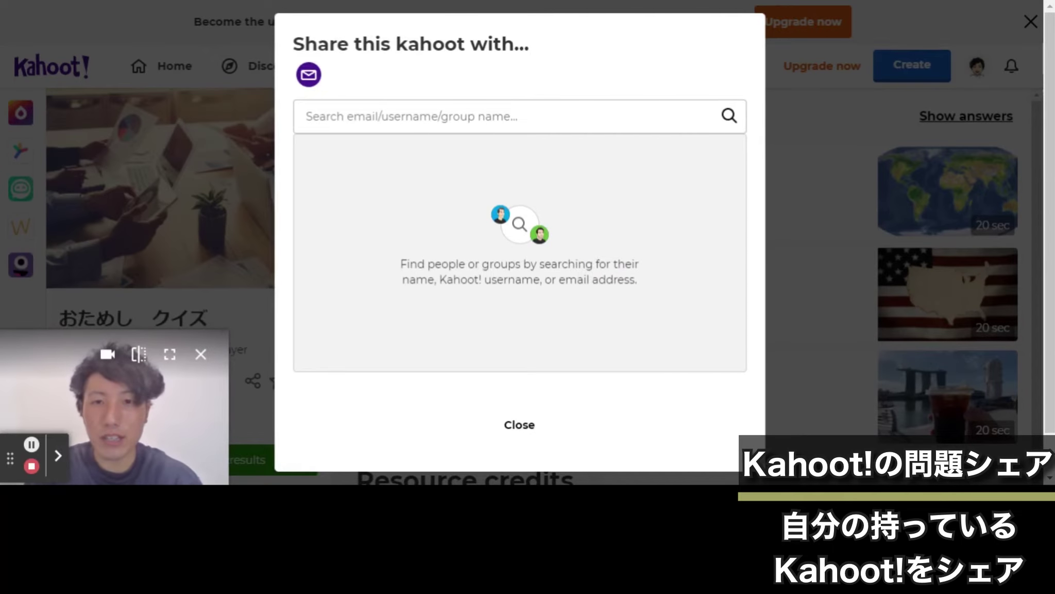
click(410, 116)
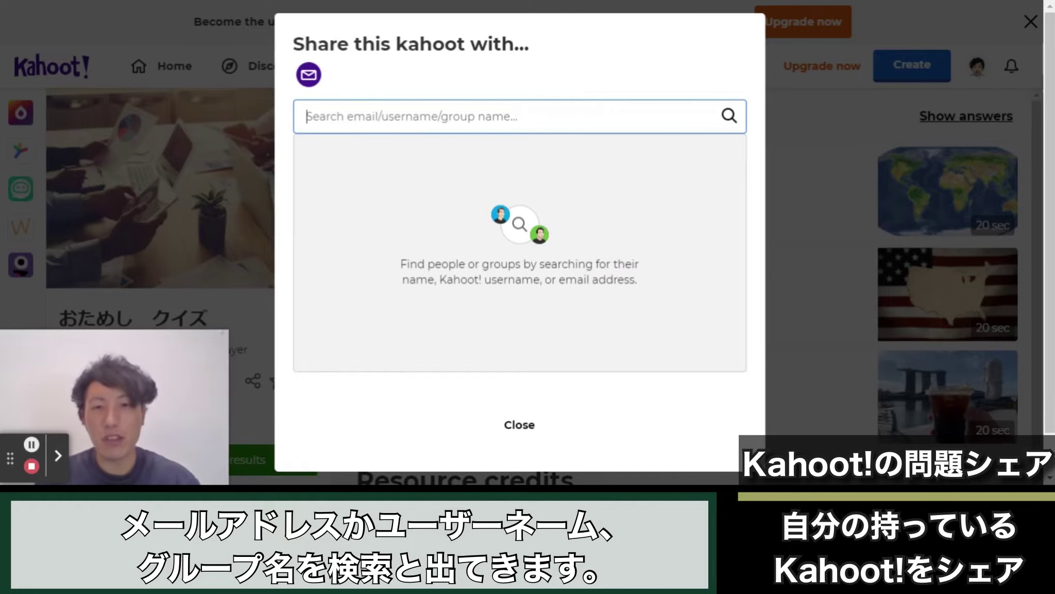
text(otameshi)
click(718, 243)
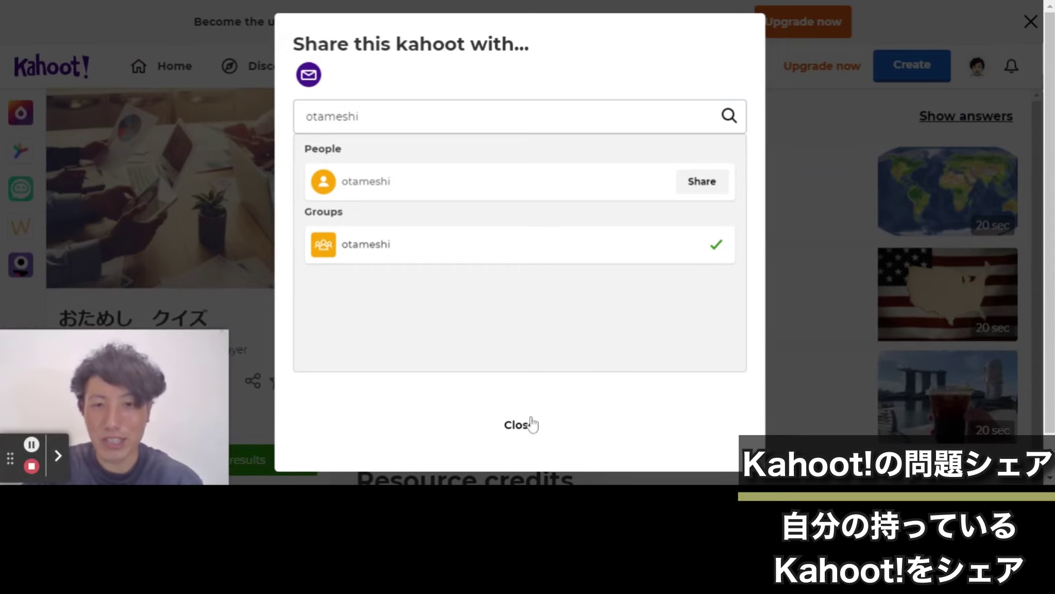
- Clear the recipient search to show the suggested groups and close the sharing dialog
click(462, 114)
key(ctrl+a)
key(BackSpace)
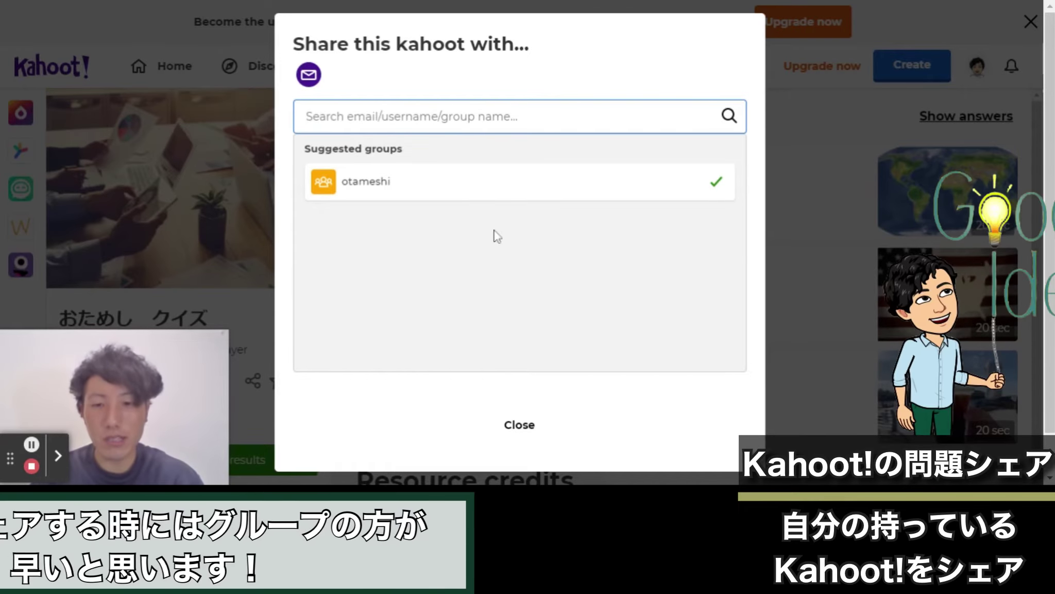
click(520, 426)
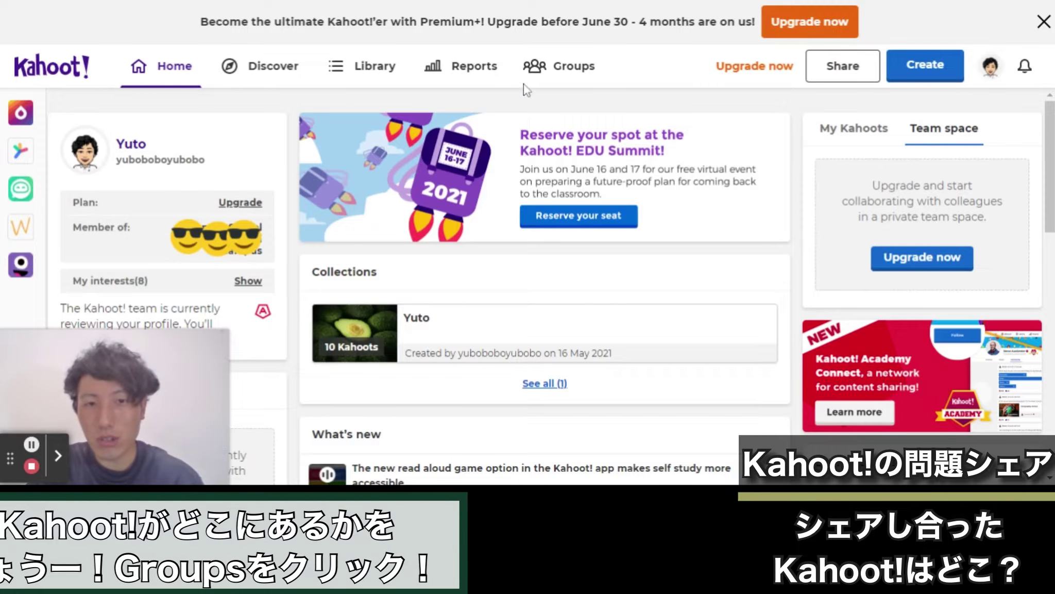
- Open the おためし クイズ kahoot from the otameshi group's shared content
click(555, 76)
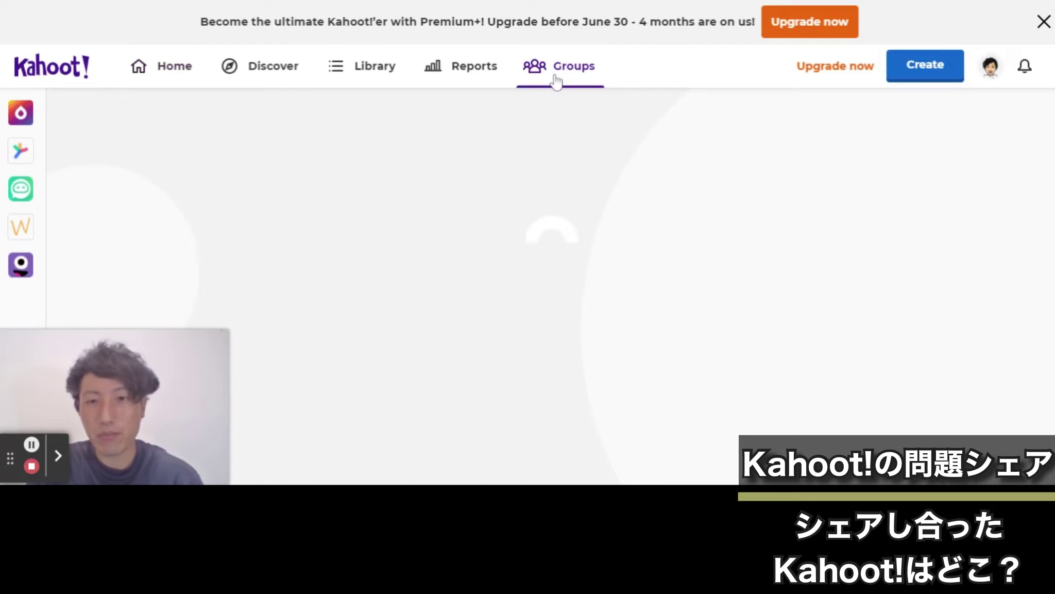
drag(144, 399, 648, 368)
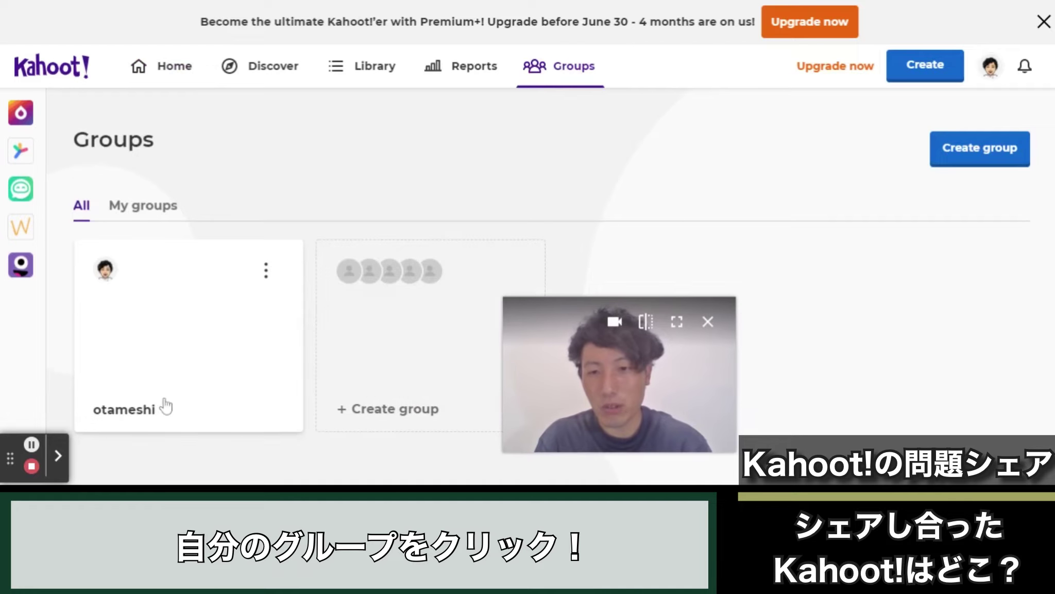
click(159, 367)
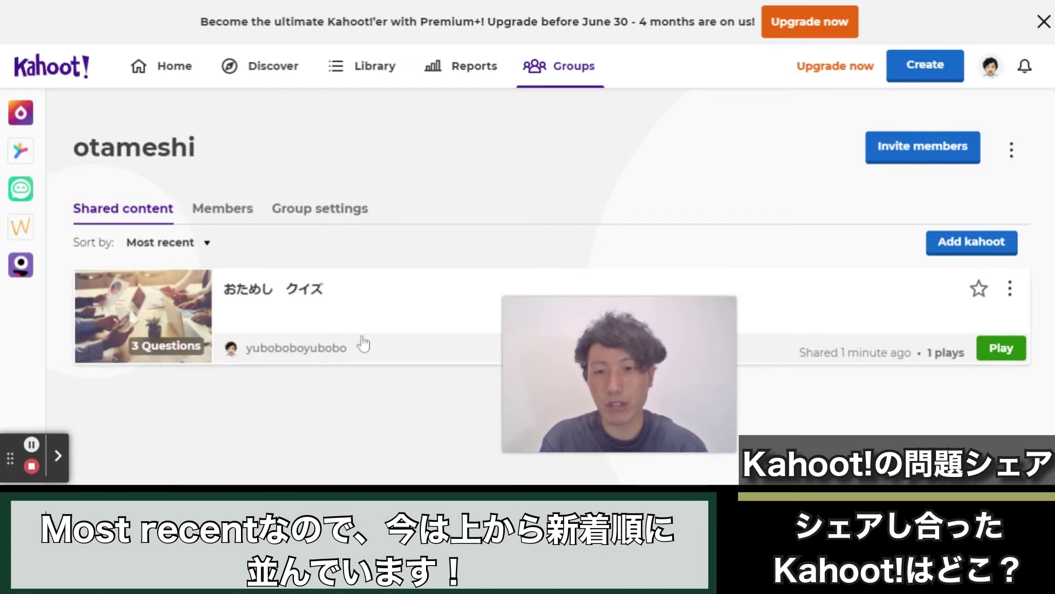
drag(545, 351, 483, 195)
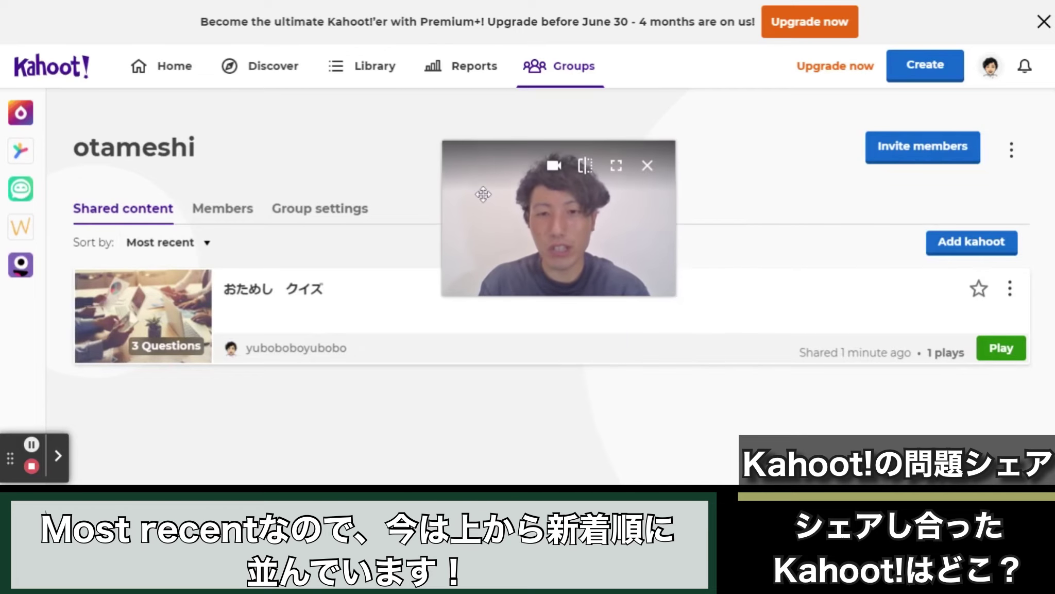
click(447, 351)
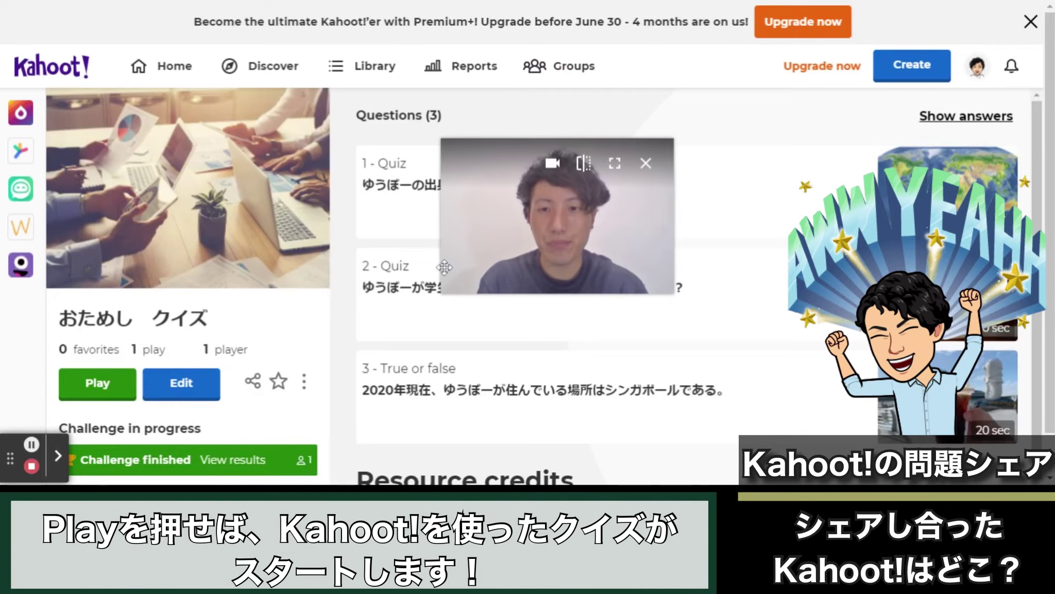
- View the ways to play the おためし クイズ kahoot and close the choices without starting a game
click(121, 392)
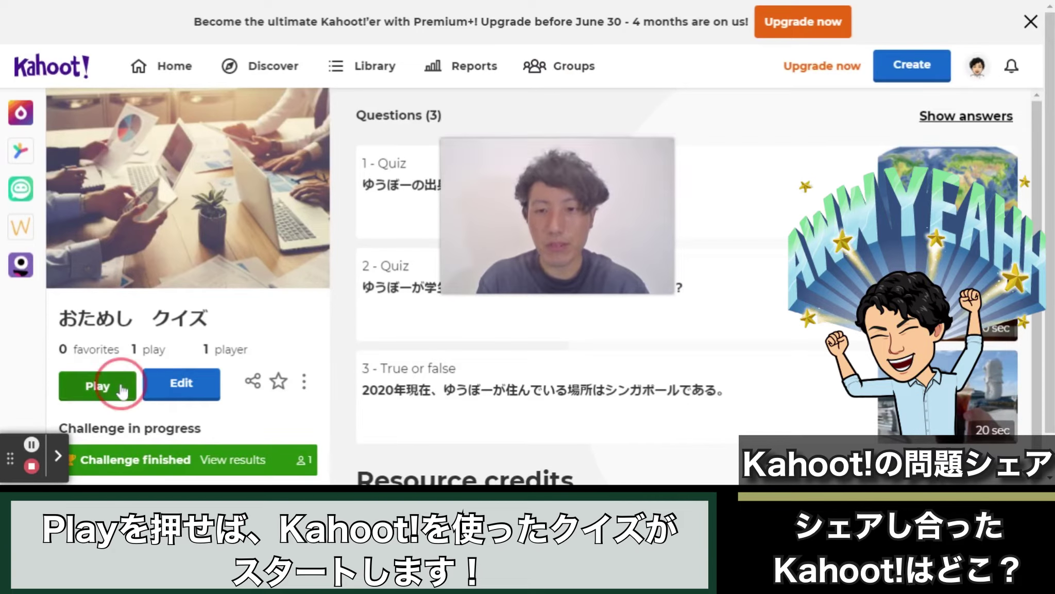
drag(572, 252, 212, 356)
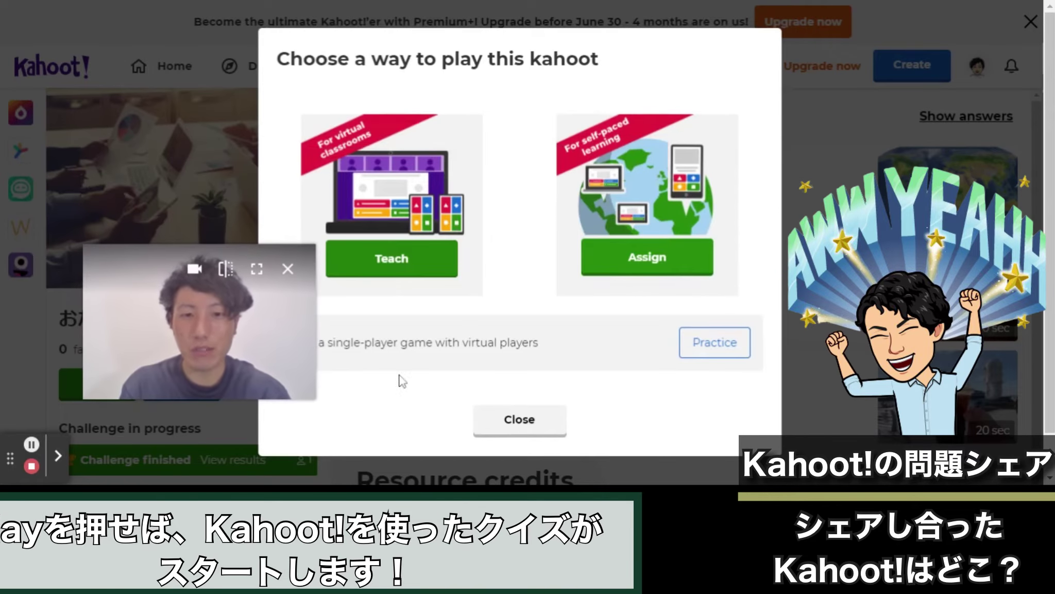
click(503, 416)
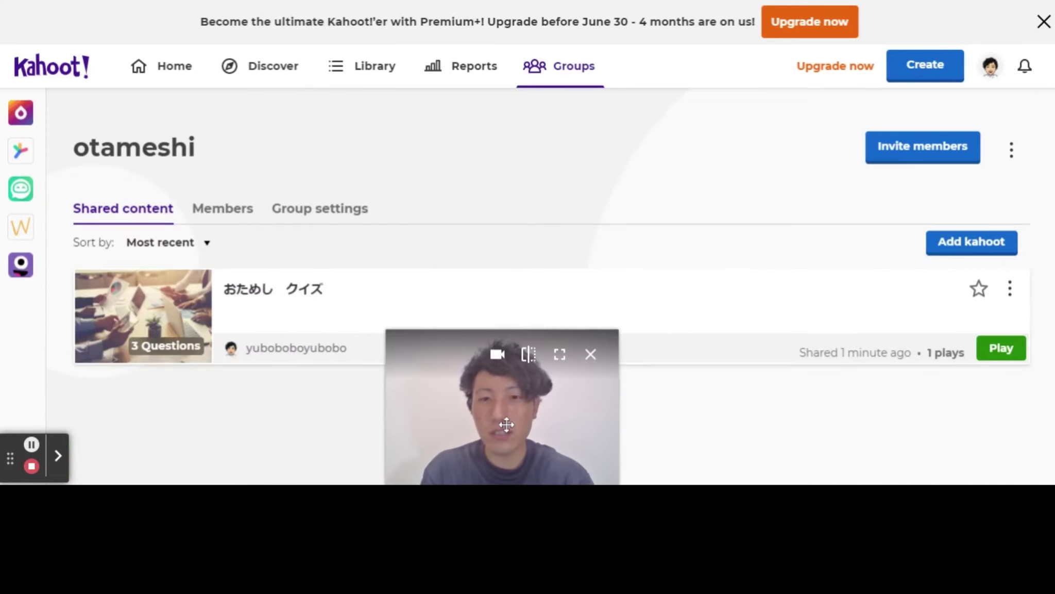
- Examine the otameshi group's member list and its group settings, including the member permissions
drag(502, 424, 520, 431)
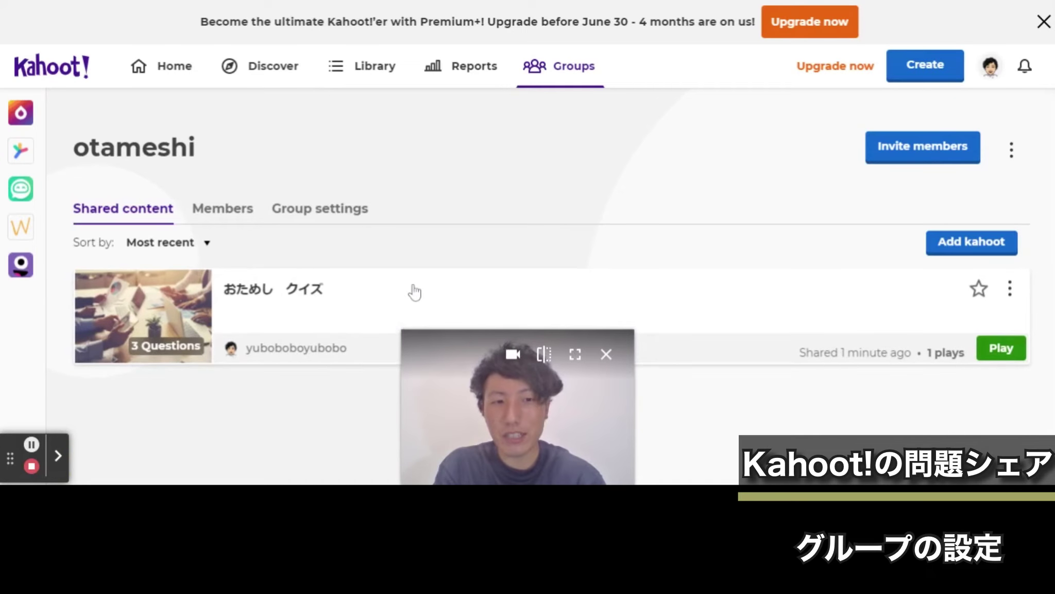
click(214, 217)
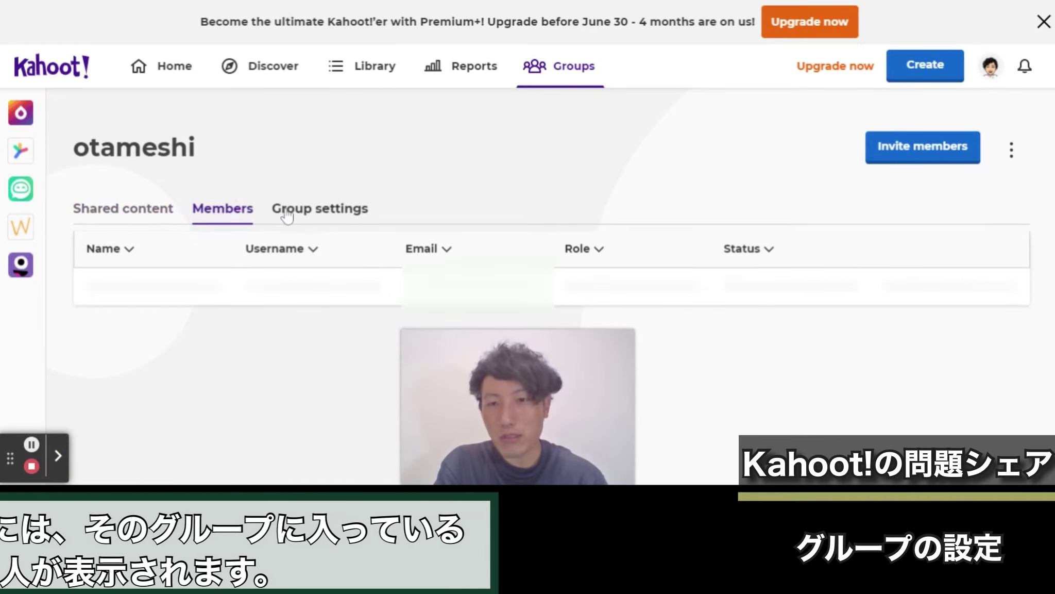
click(286, 212)
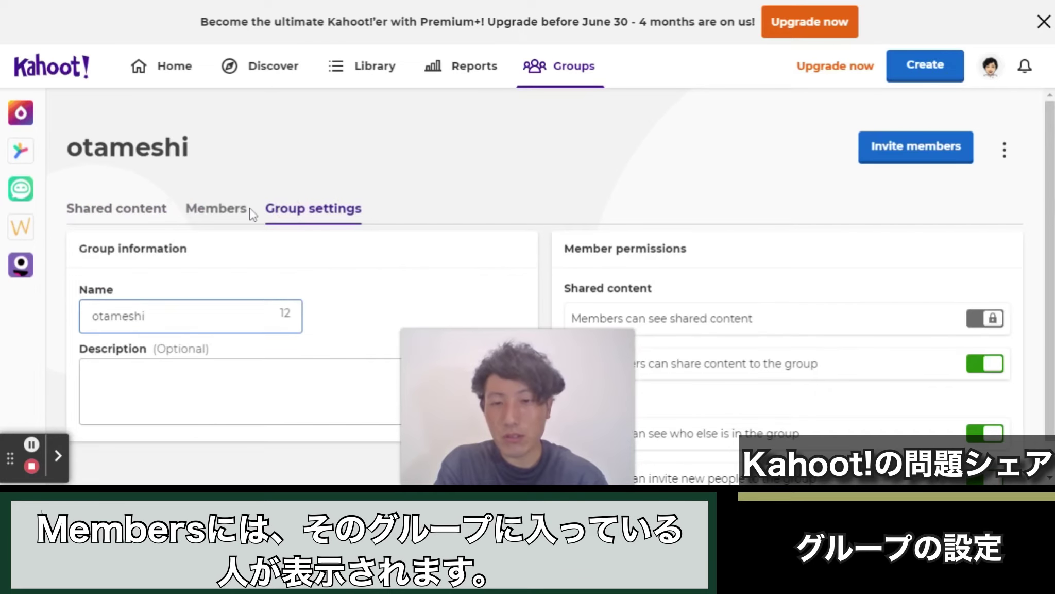
click(232, 215)
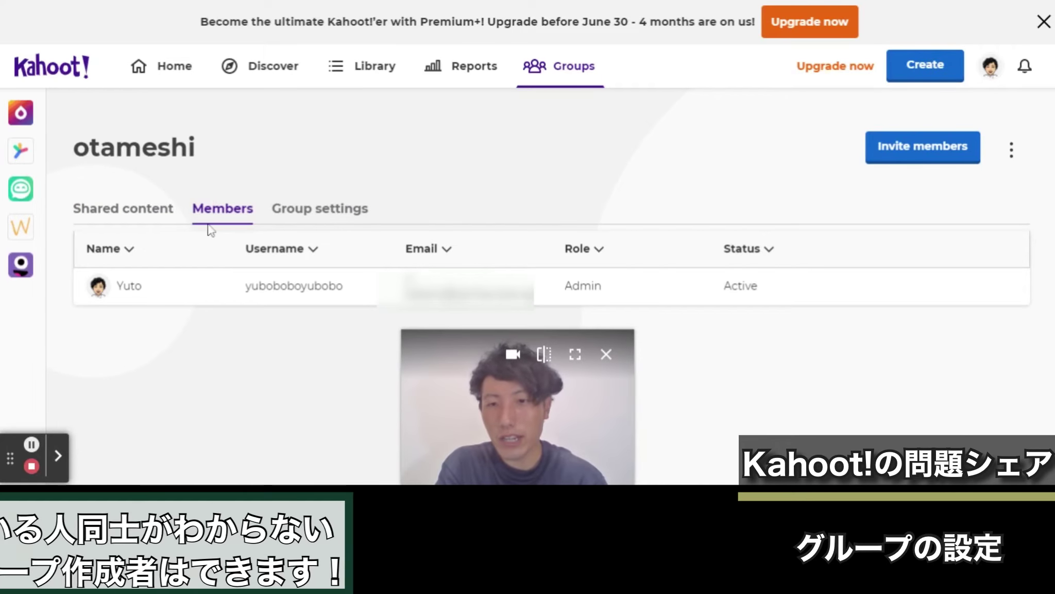
click(313, 211)
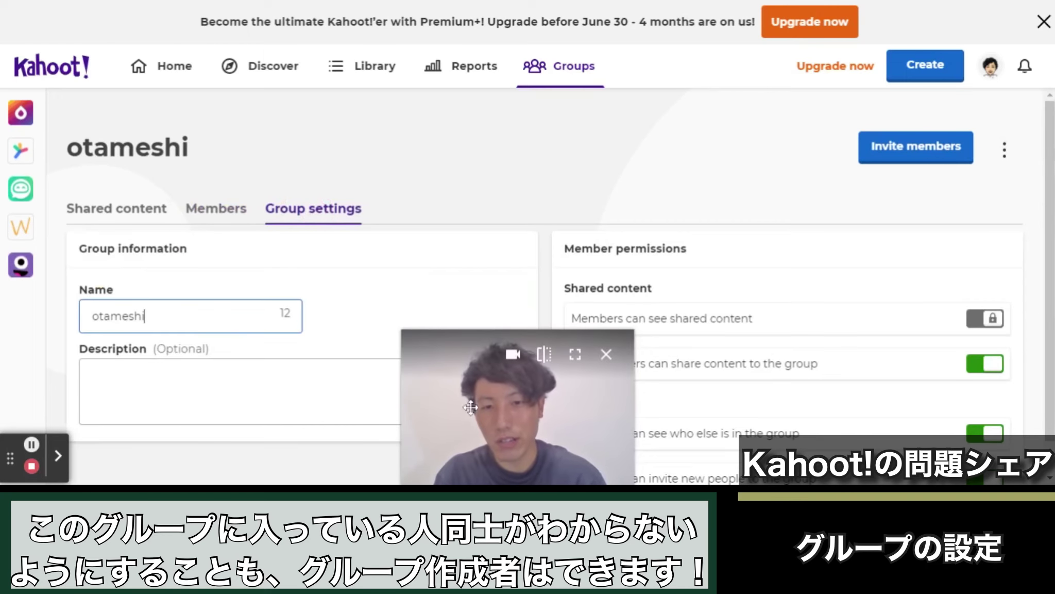
drag(494, 405, 474, 132)
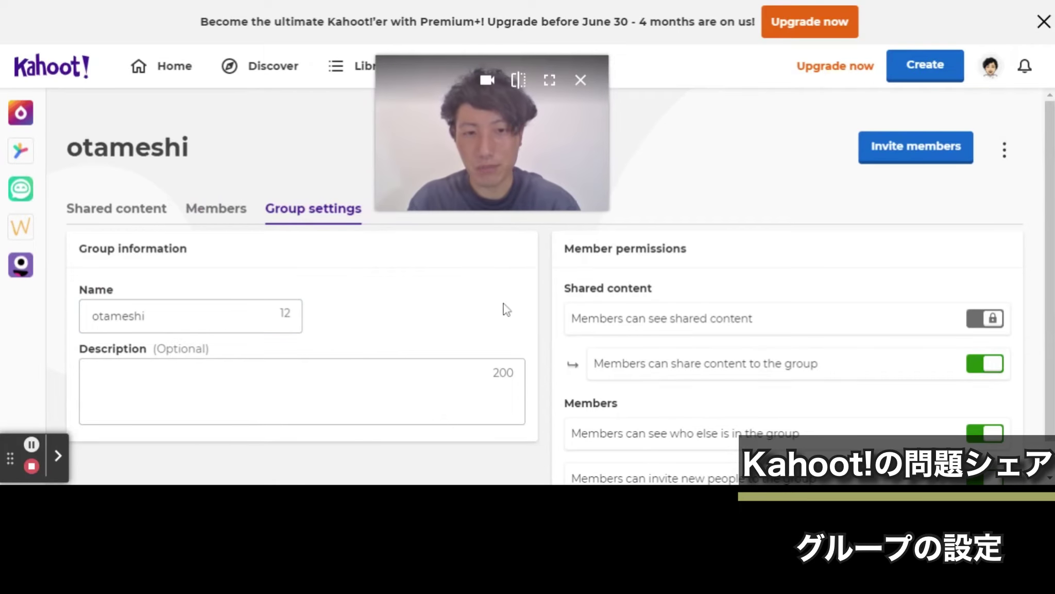
scroll(515, 304, down, 1)
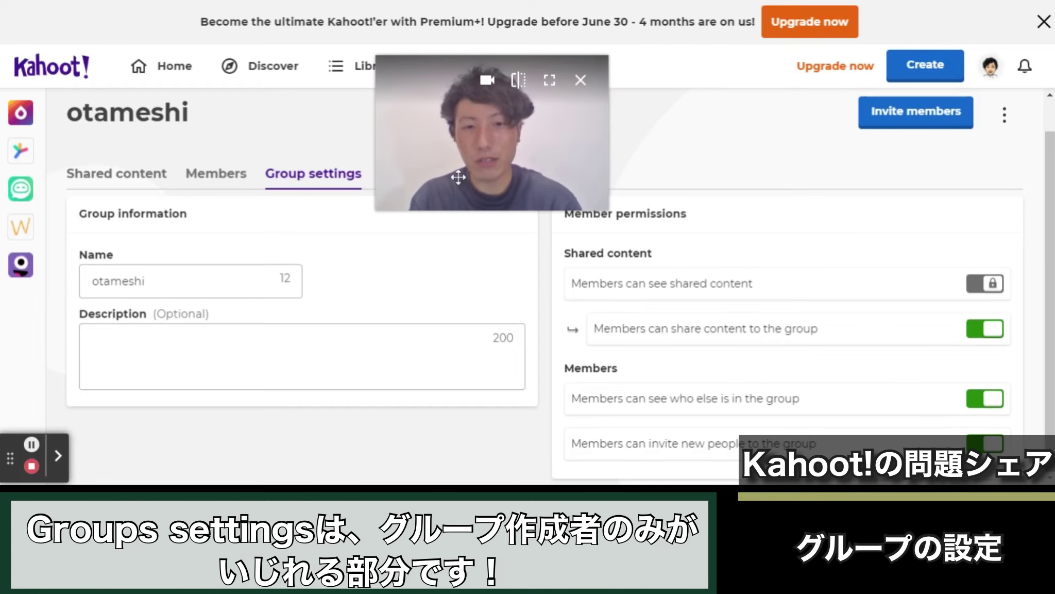
scroll(348, 275, up, 1)
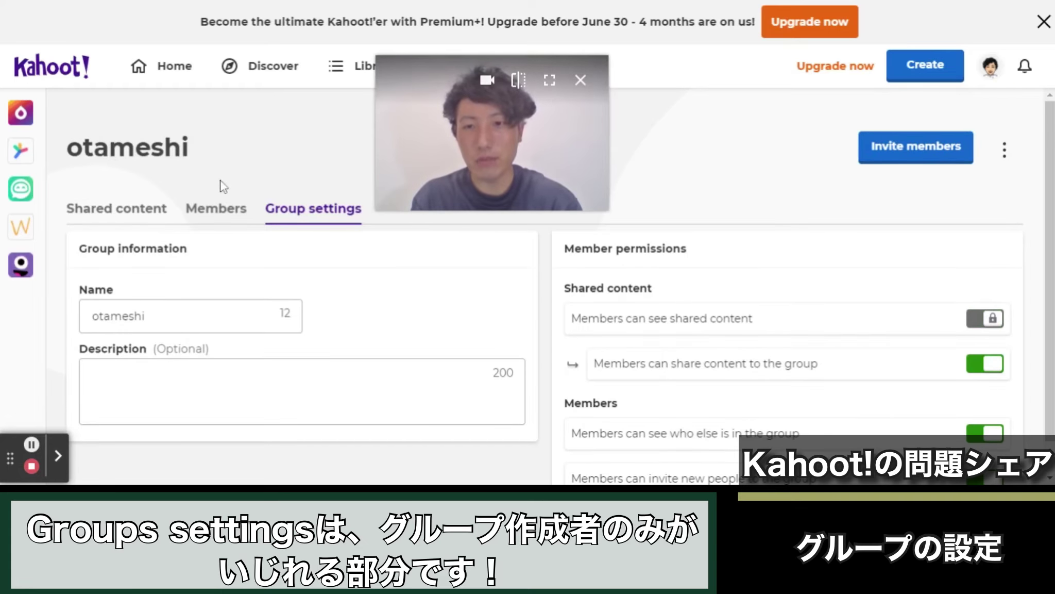
- Try to create a second group named otameshi2 with no description, declining the plan upgrade and returning to the Groups overview
click(124, 212)
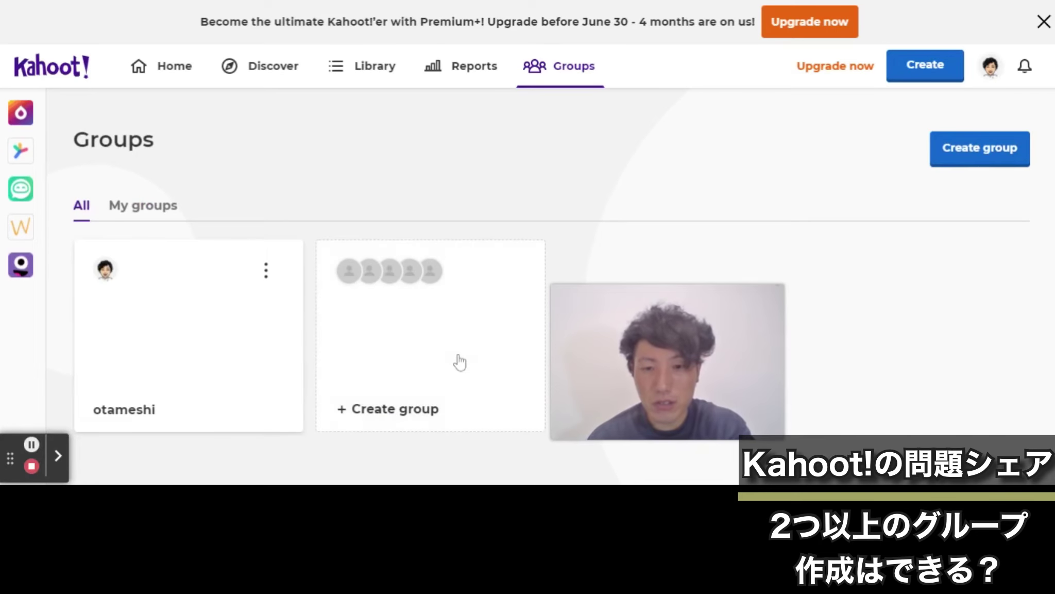
click(410, 350)
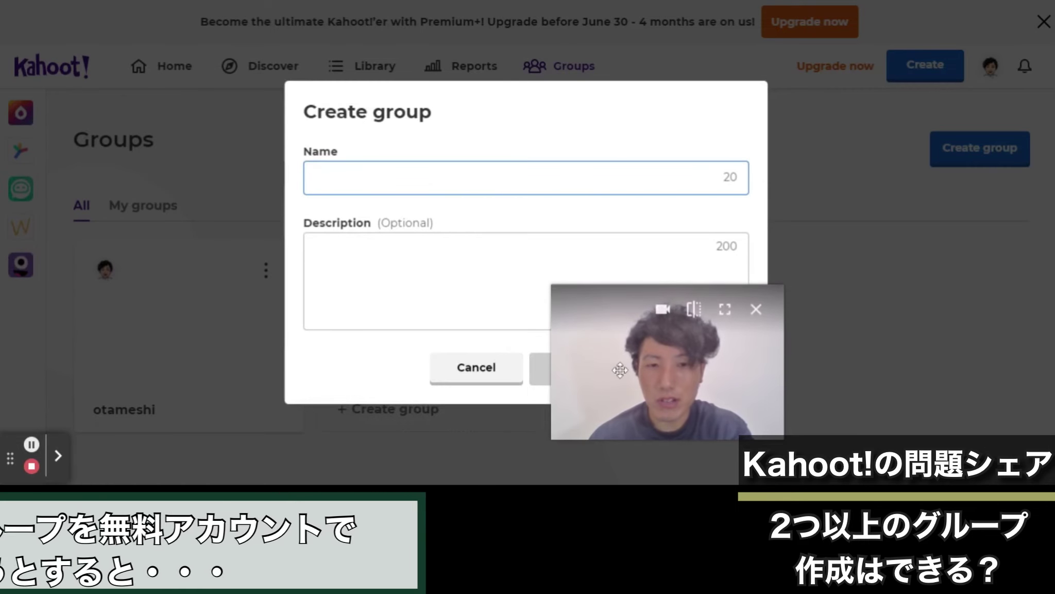
drag(555, 347, 807, 313)
text(otameshi2)
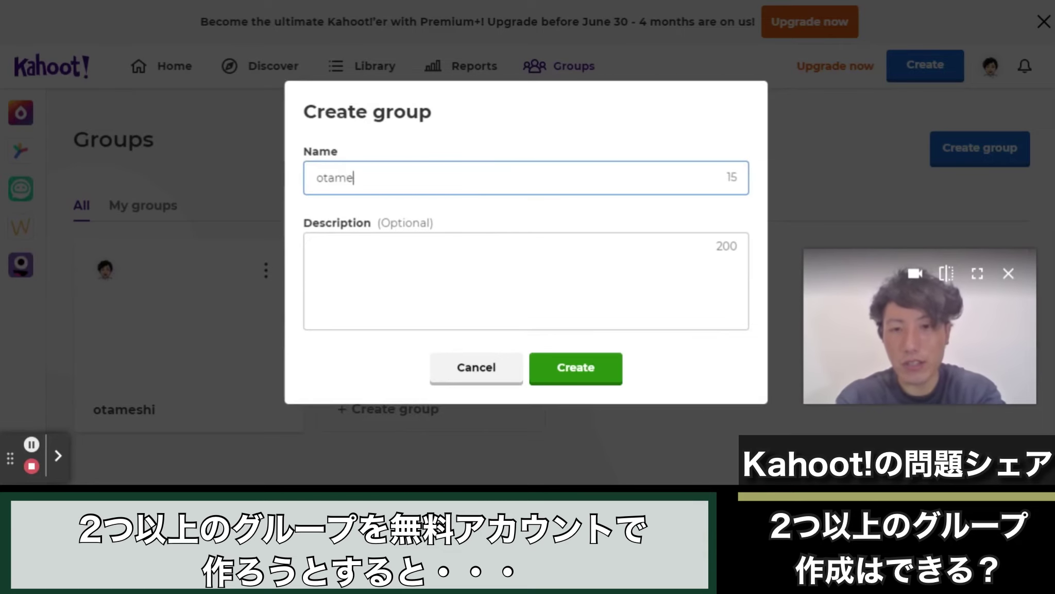
key(Tab)
key(Tab)
key(Tab)
key(Return)
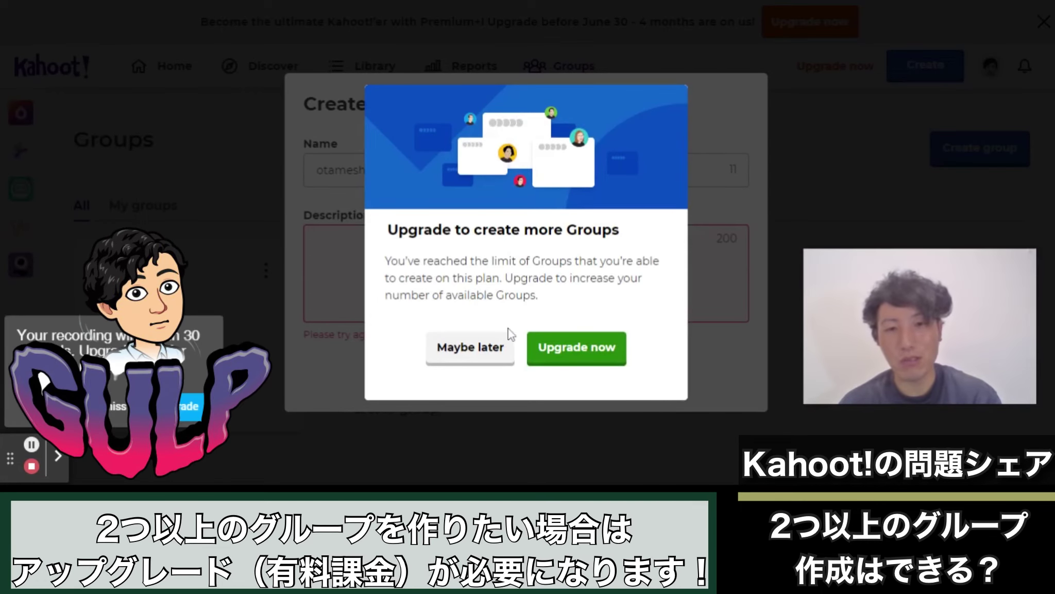
click(484, 348)
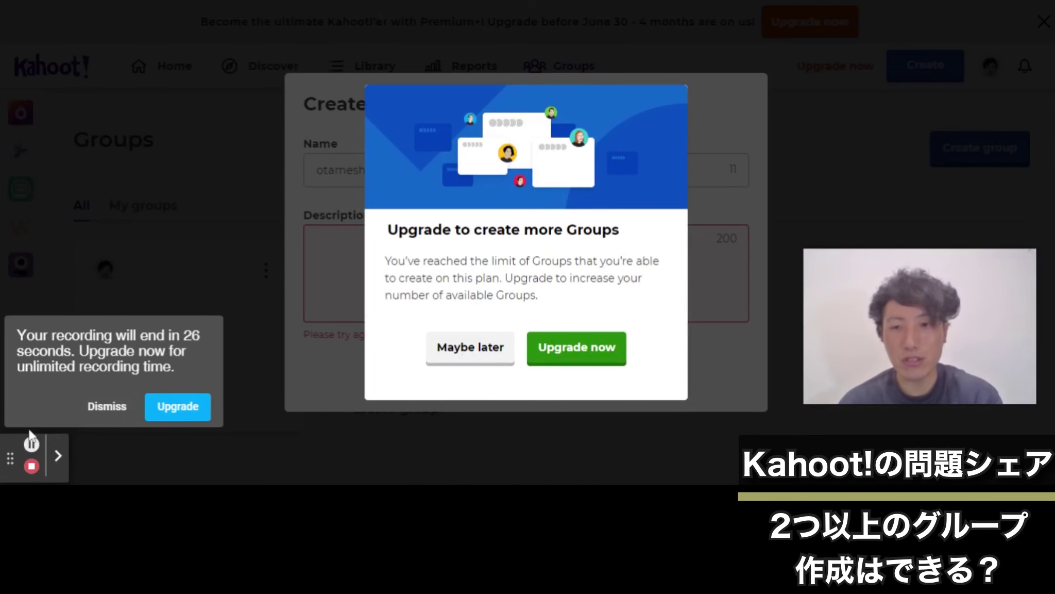
click(123, 407)
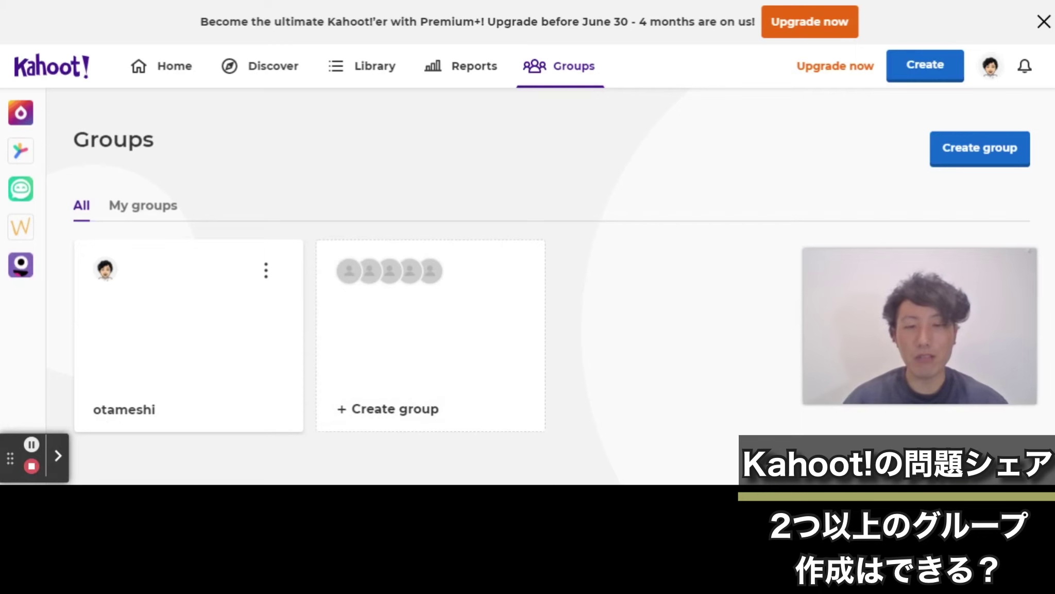